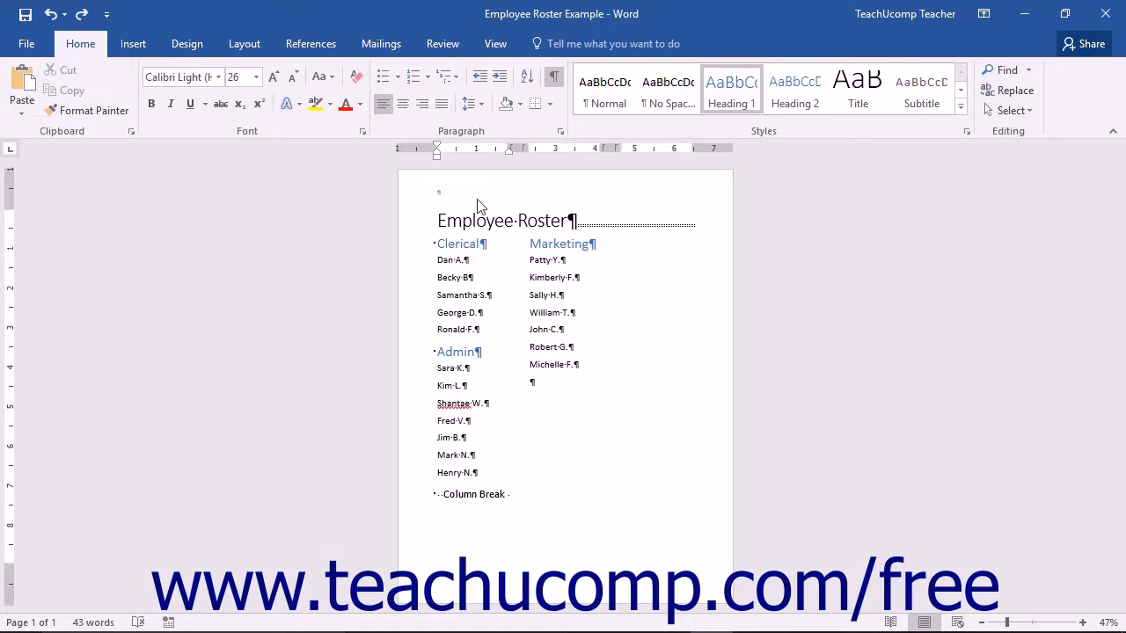
Step: Insert the Facet (Odd Page) built-in header into the document
{"action": "left_click", "coordinate": [470, 585]}
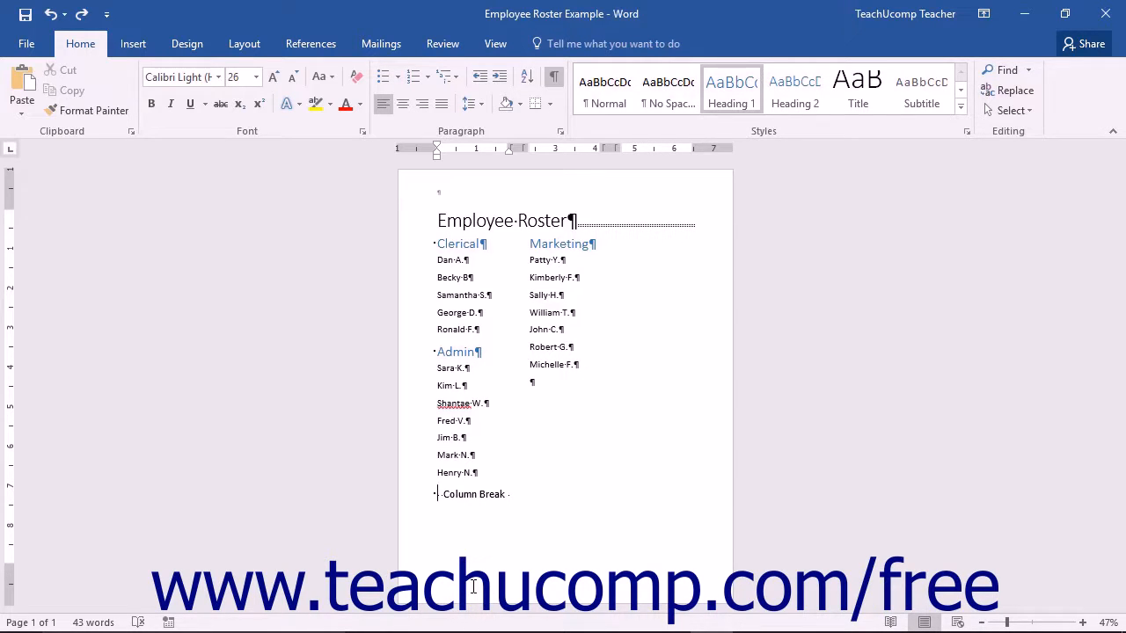
{"action": "left_click", "coordinate": [923, 623]}
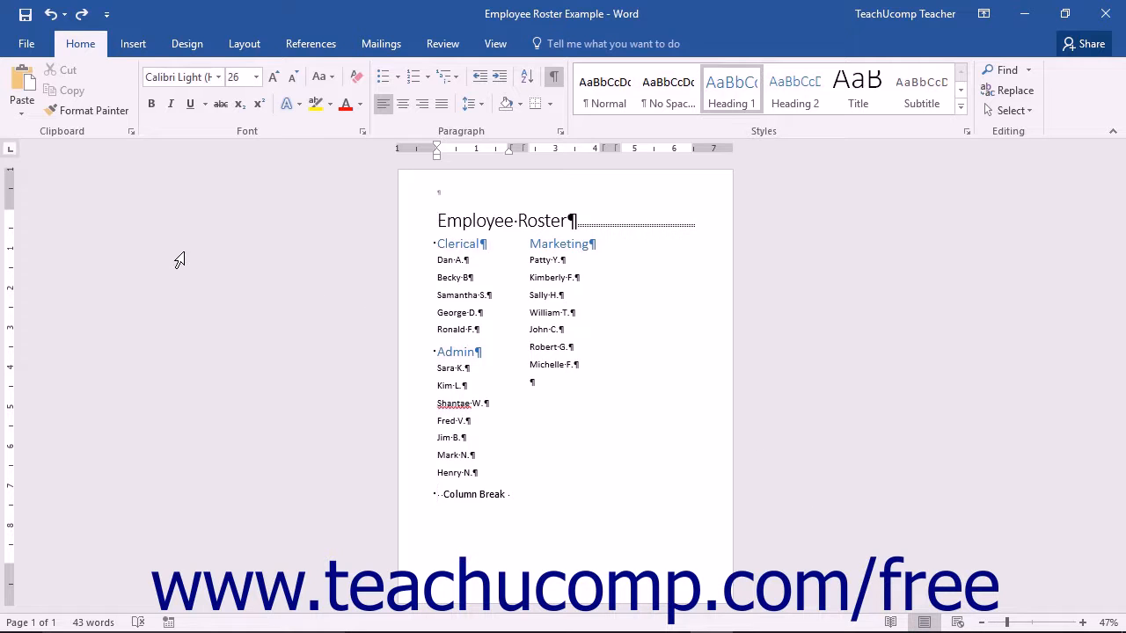
{"action": "left_click", "coordinate": [141, 44]}
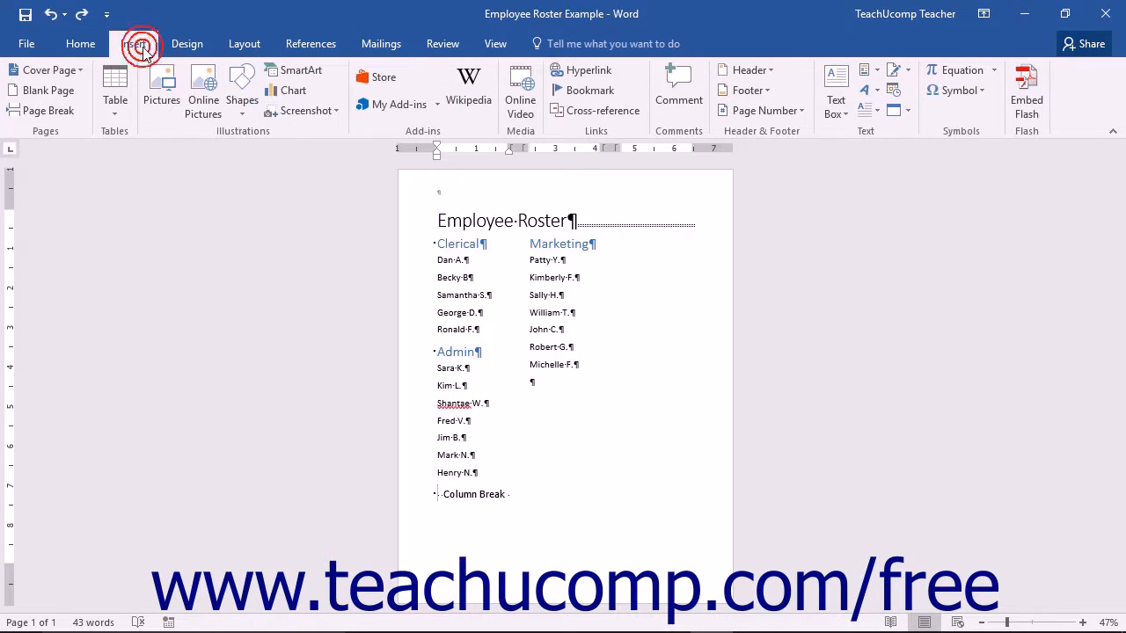
{"action": "left_click", "coordinate": [764, 74]}
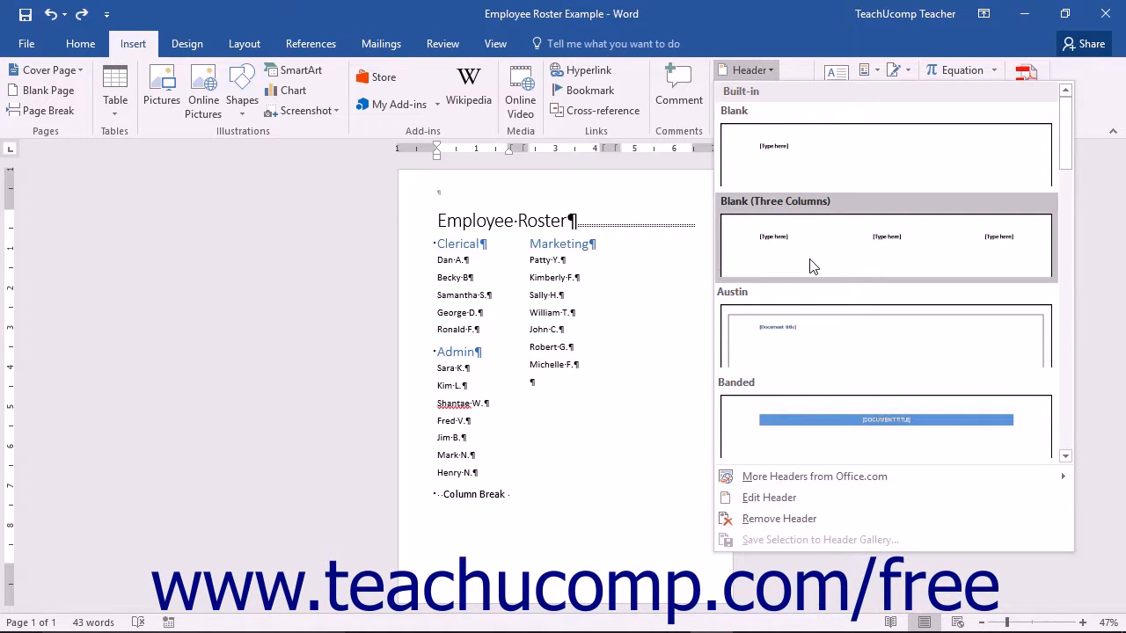
{"action": "scroll", "coordinate": [809, 265], "scroll_direction": "down", "scroll_amount": 3}
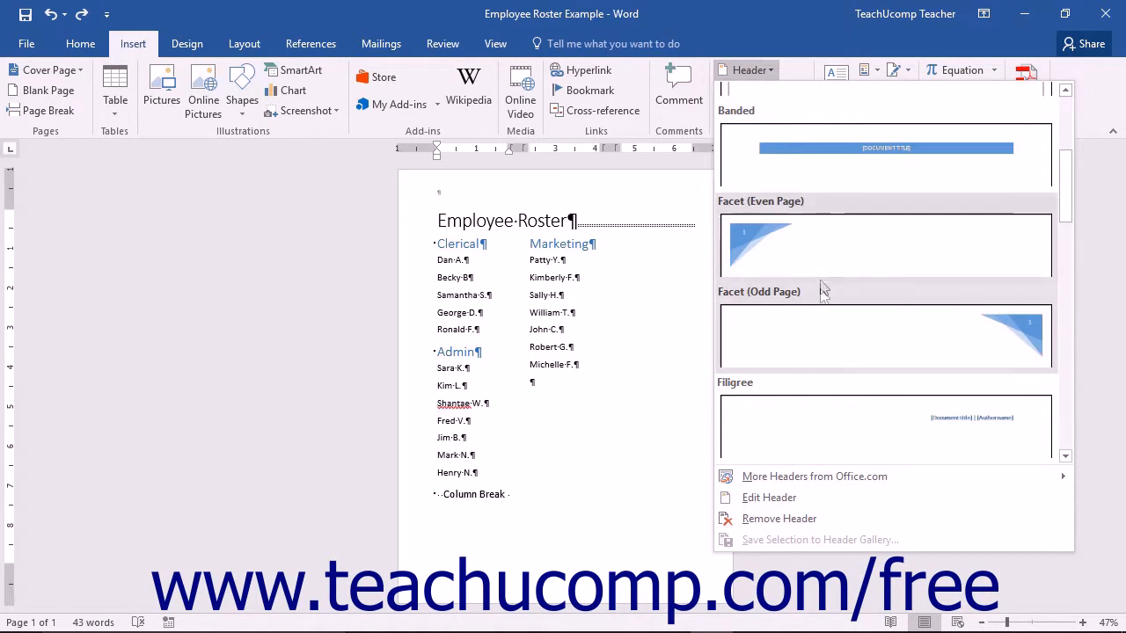
{"action": "left_click", "coordinate": [820, 405]}
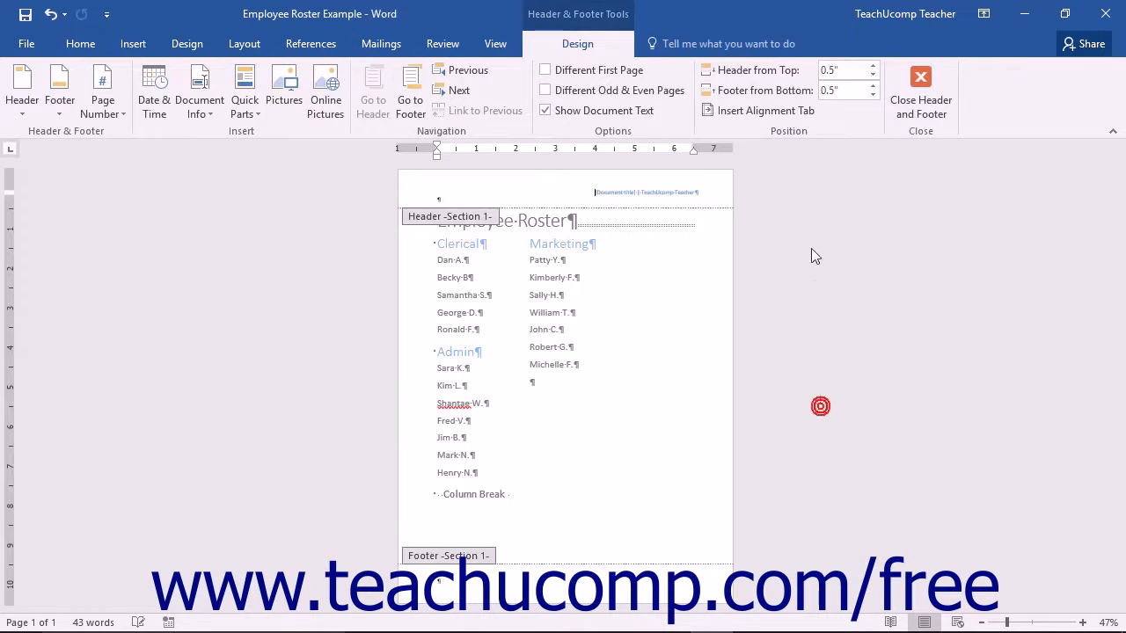
Step: Open the footer for editing
{"action": "left_click", "coordinate": [132, 43]}
{"action": "left_click", "coordinate": [758, 72]}
{"action": "left_click", "coordinate": [752, 90]}
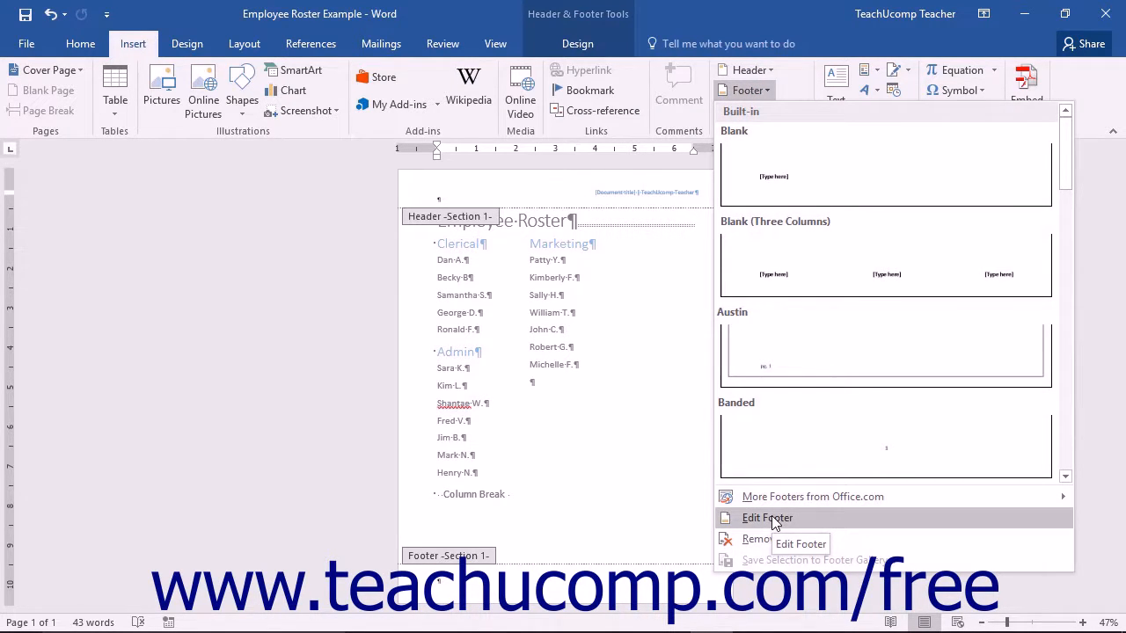
{"action": "left_click", "coordinate": [771, 518]}
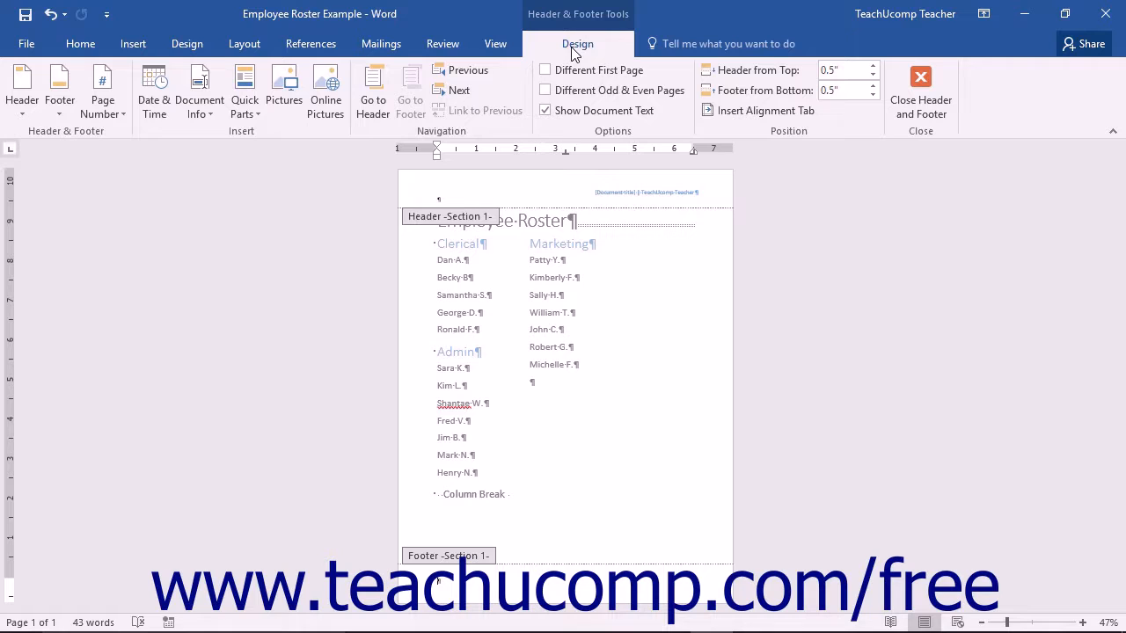
Step: Leave the header and footer area for the document body, then reopen the header for editing
{"action": "double_click", "coordinate": [538, 334]}
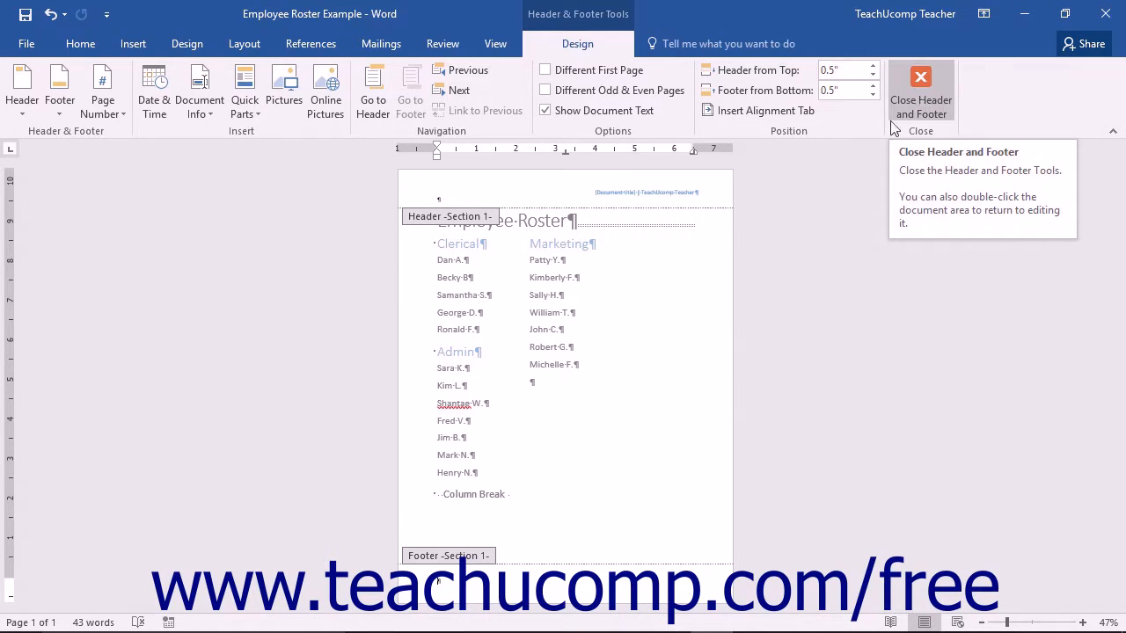
{"action": "double_click", "coordinate": [678, 302]}
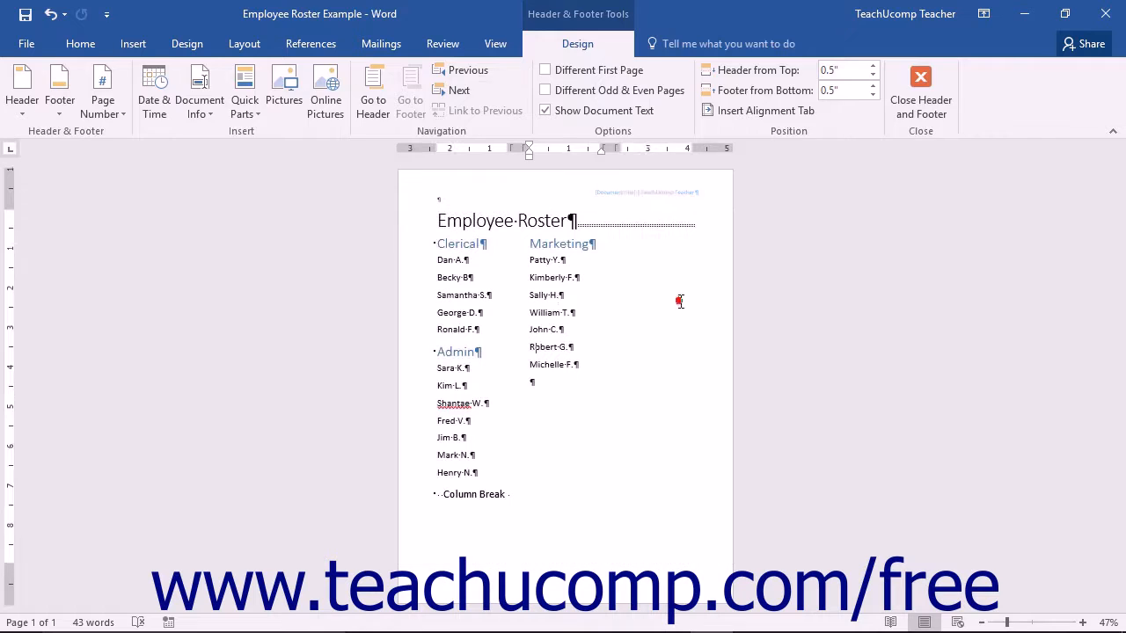
{"action": "double_click", "coordinate": [597, 191]}
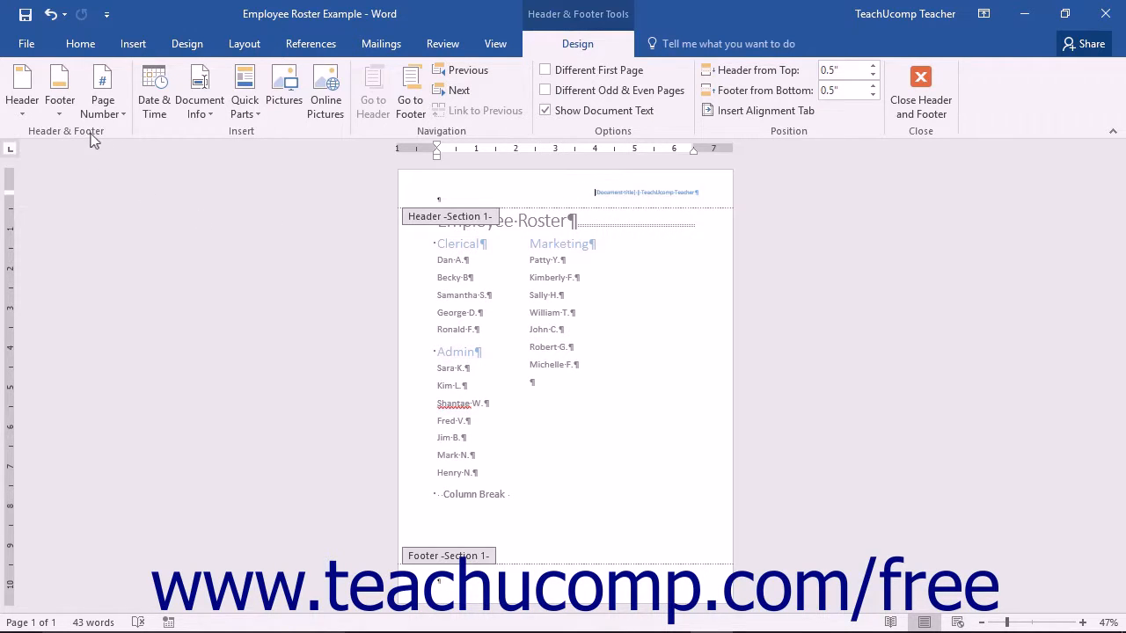
Step: Insert the date in the header's empty left line using the 'Thursday, June 23, 2016' format, updating automatically
{"action": "left_click", "coordinate": [386, 88]}
{"action": "key", "text": "Up"}
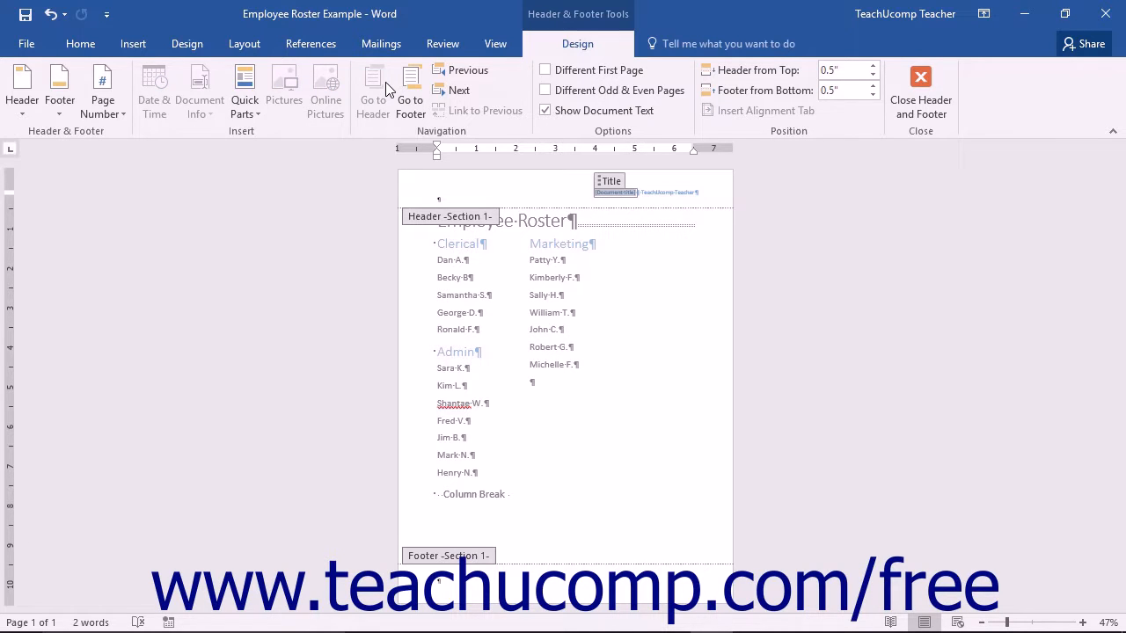
{"action": "left_click", "coordinate": [448, 199]}
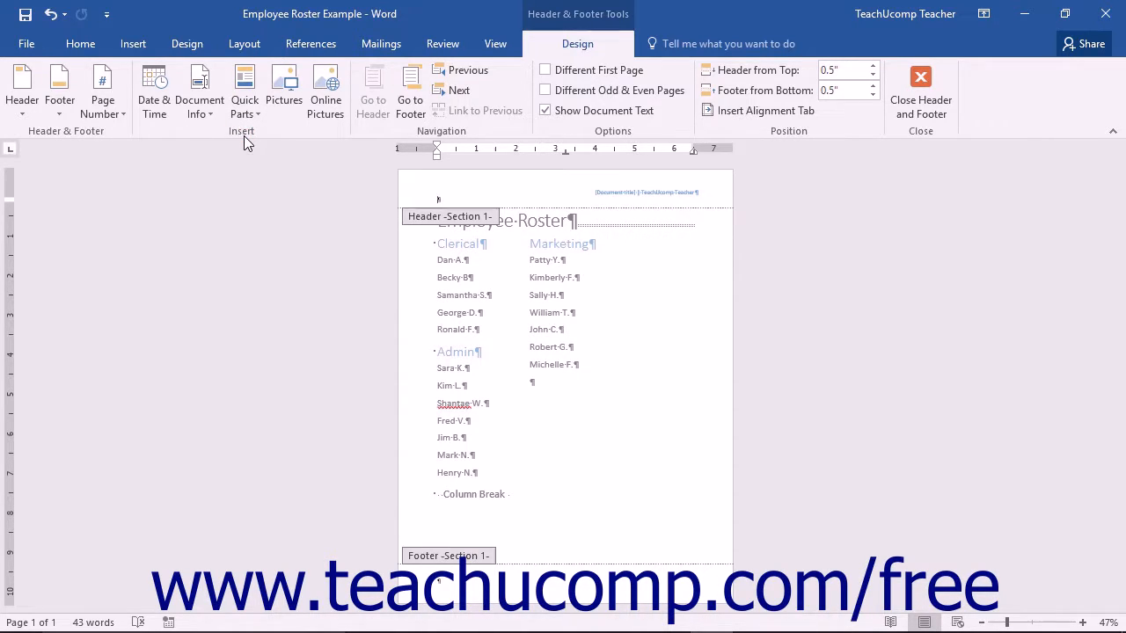
{"action": "left_click", "coordinate": [157, 106]}
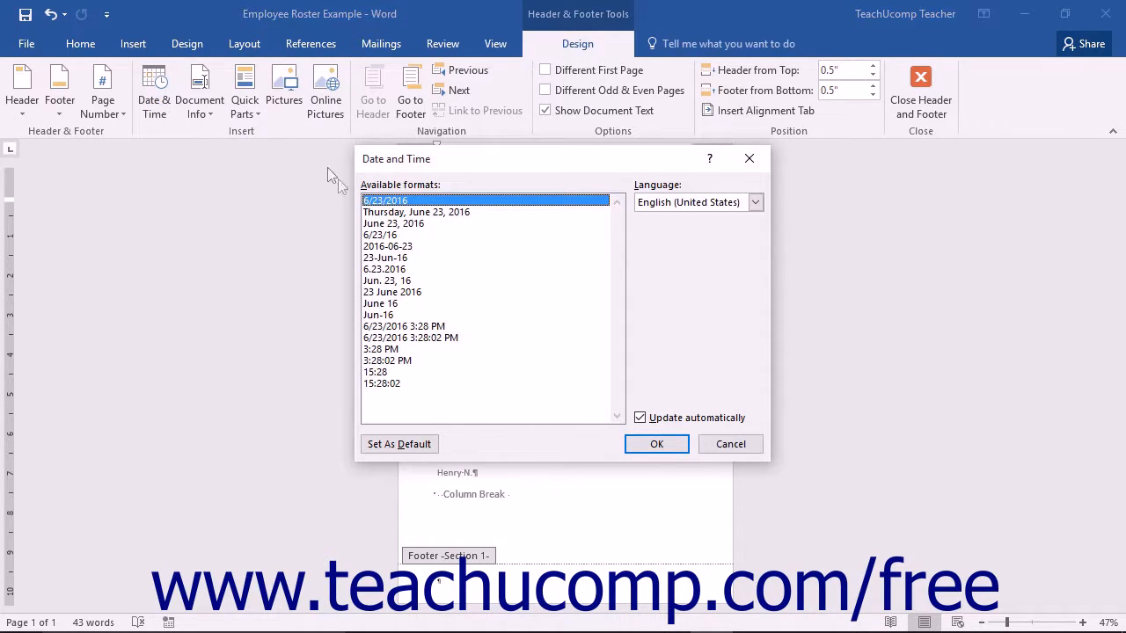
{"action": "left_click", "coordinate": [390, 214]}
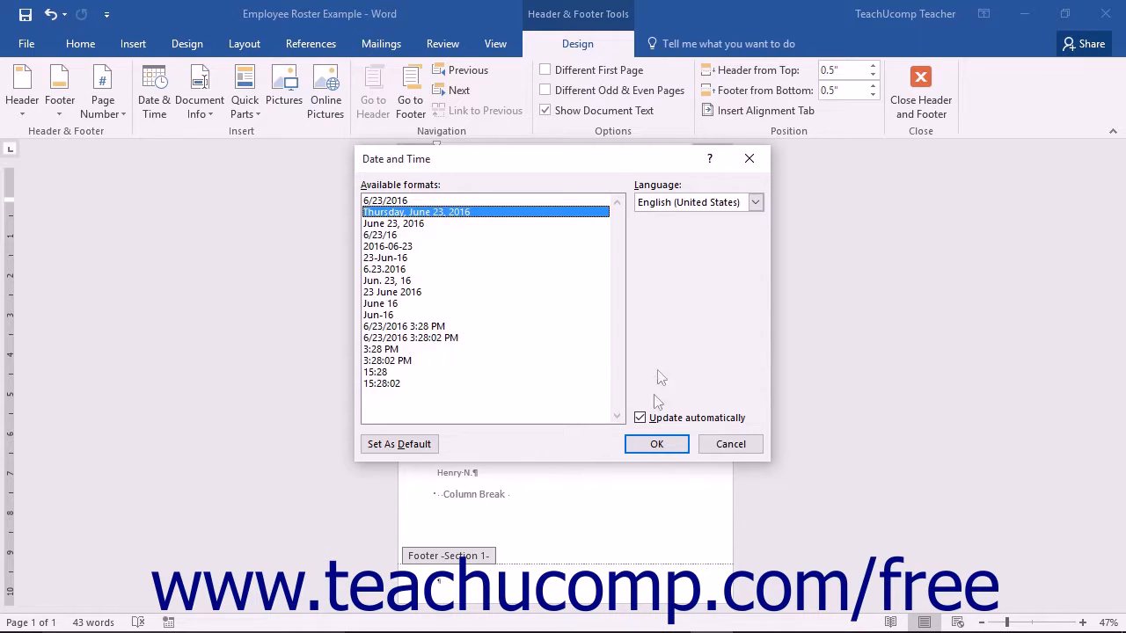
{"action": "left_click", "coordinate": [647, 420]}
{"action": "left_click", "coordinate": [645, 418]}
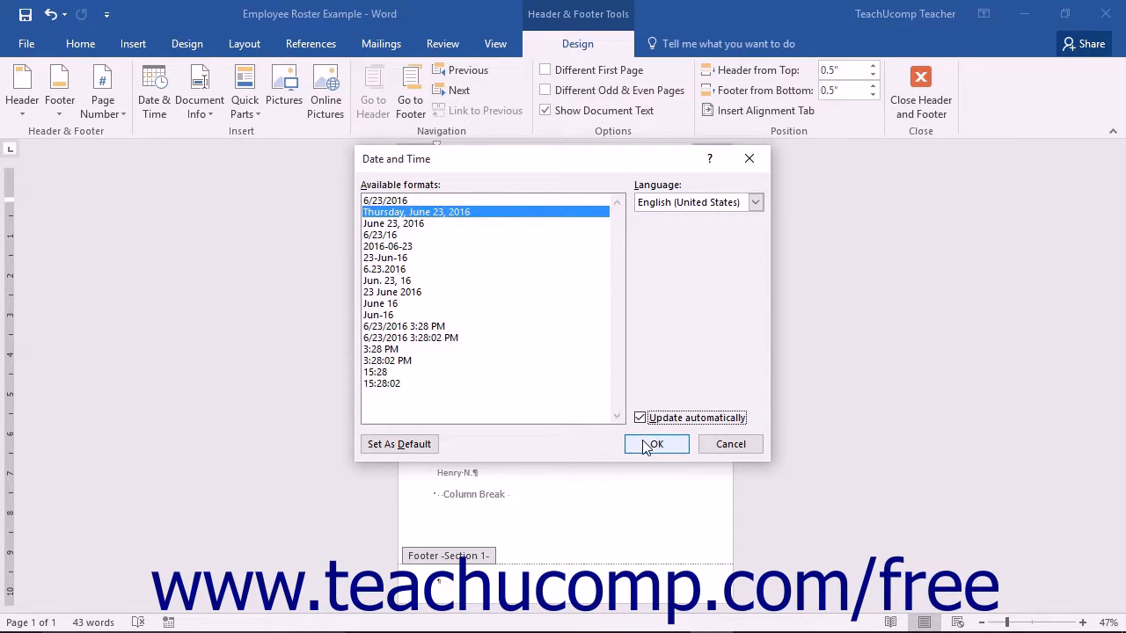
{"action": "left_click", "coordinate": [647, 445]}
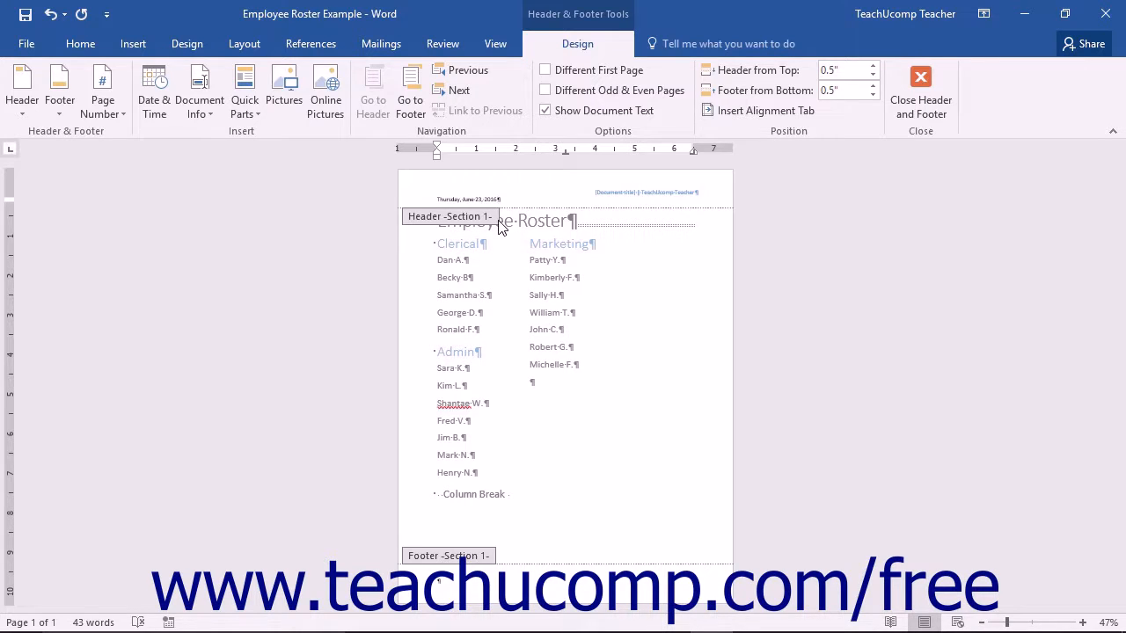
{"action": "left_click", "coordinate": [473, 200]}
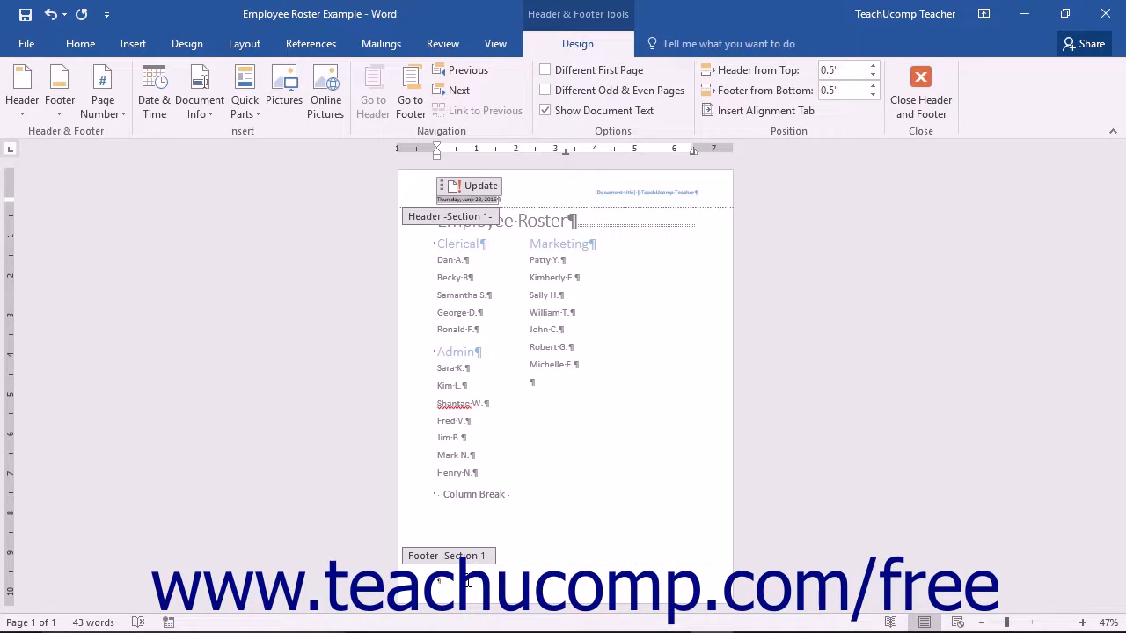
Step: Insert a Page field into the footer with the '1, 2, 3, …' number format
{"action": "left_click", "coordinate": [465, 586]}
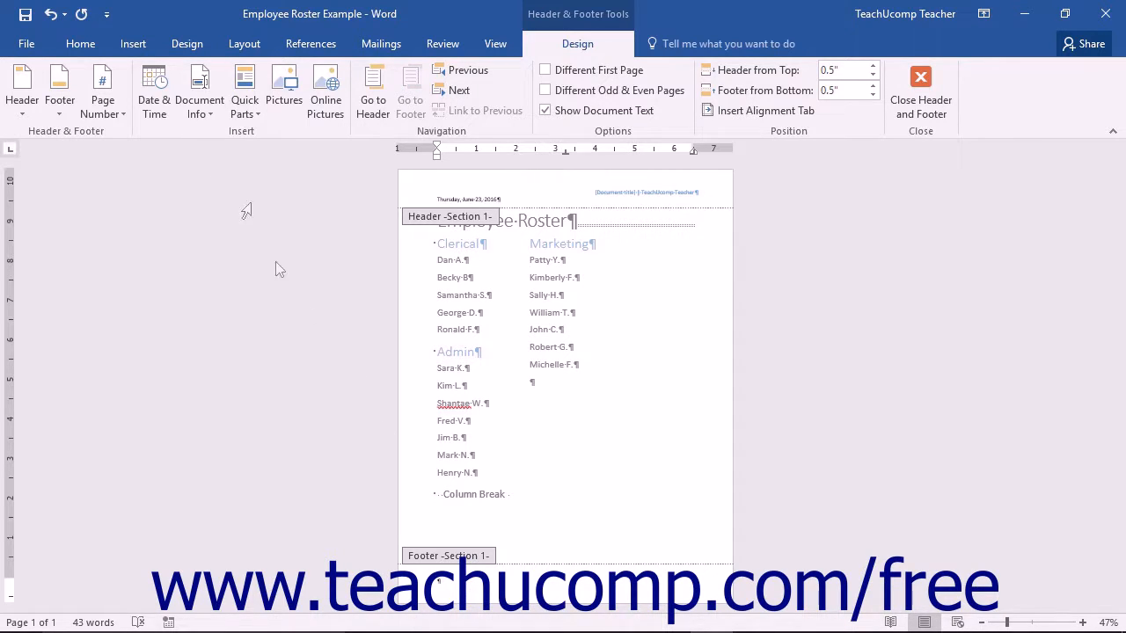
{"action": "left_click", "coordinate": [208, 106]}
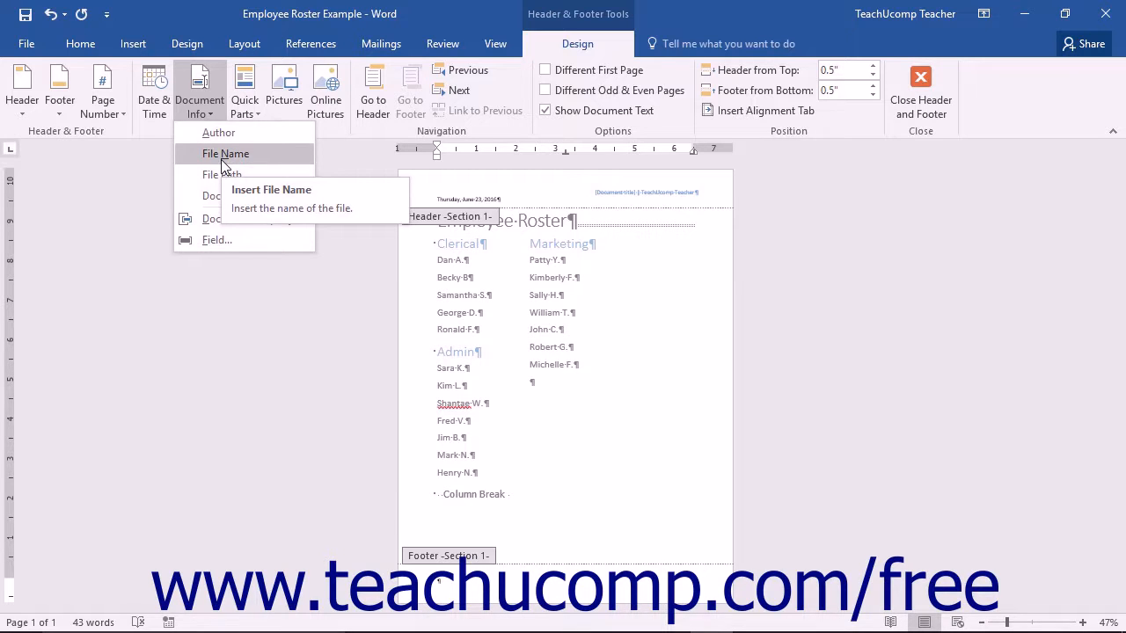
{"action": "left_click", "coordinate": [212, 110]}
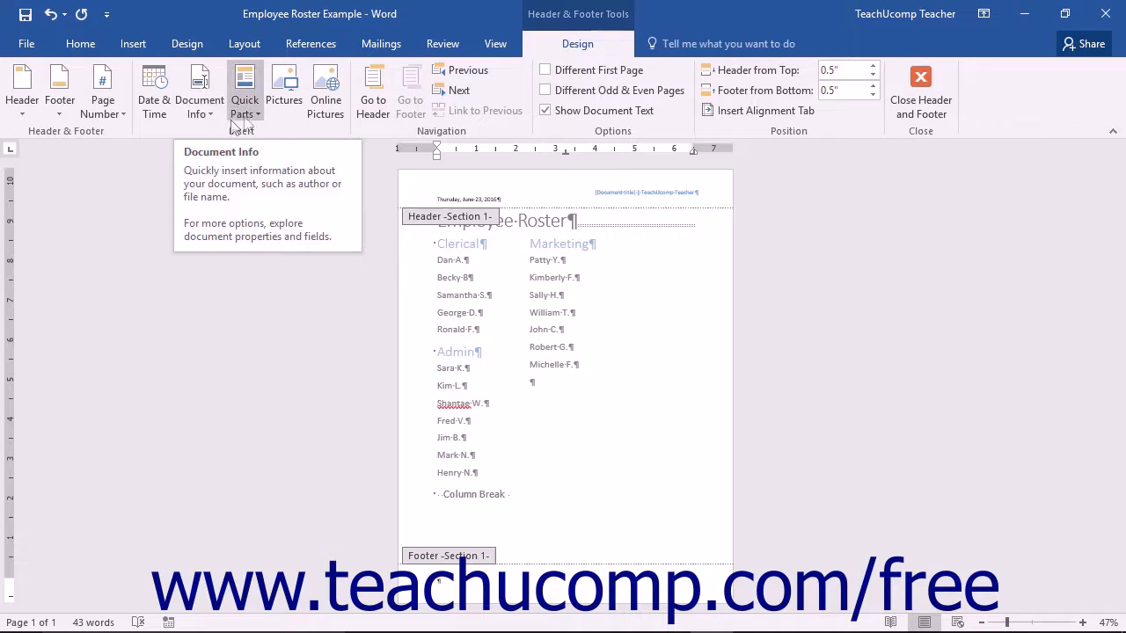
{"action": "left_click", "coordinate": [249, 120]}
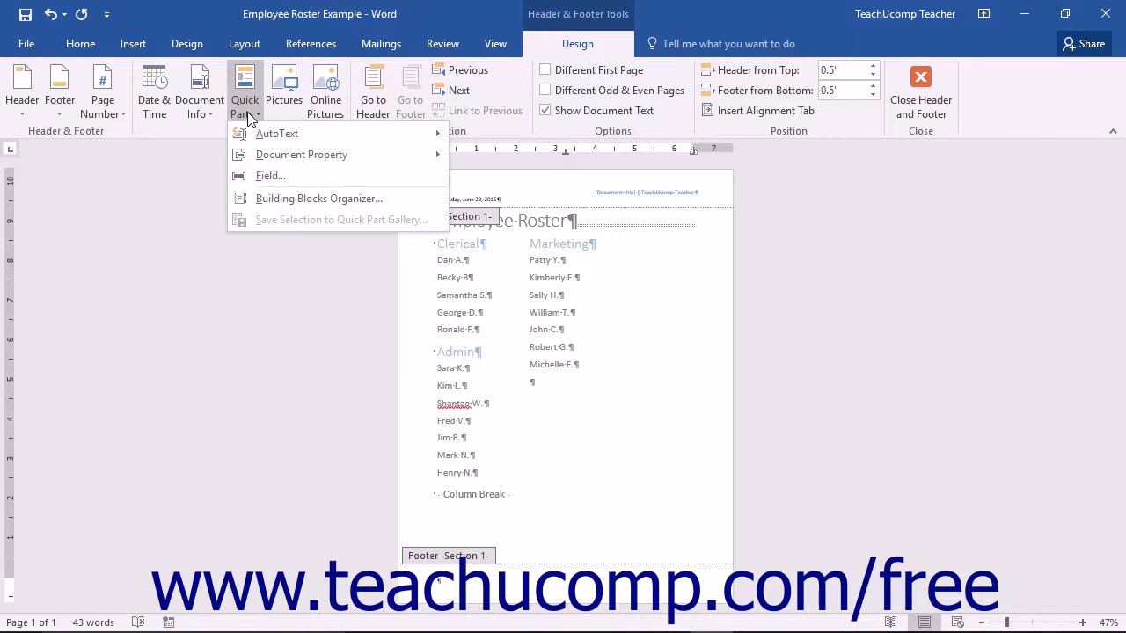
{"action": "left_click", "coordinate": [266, 177]}
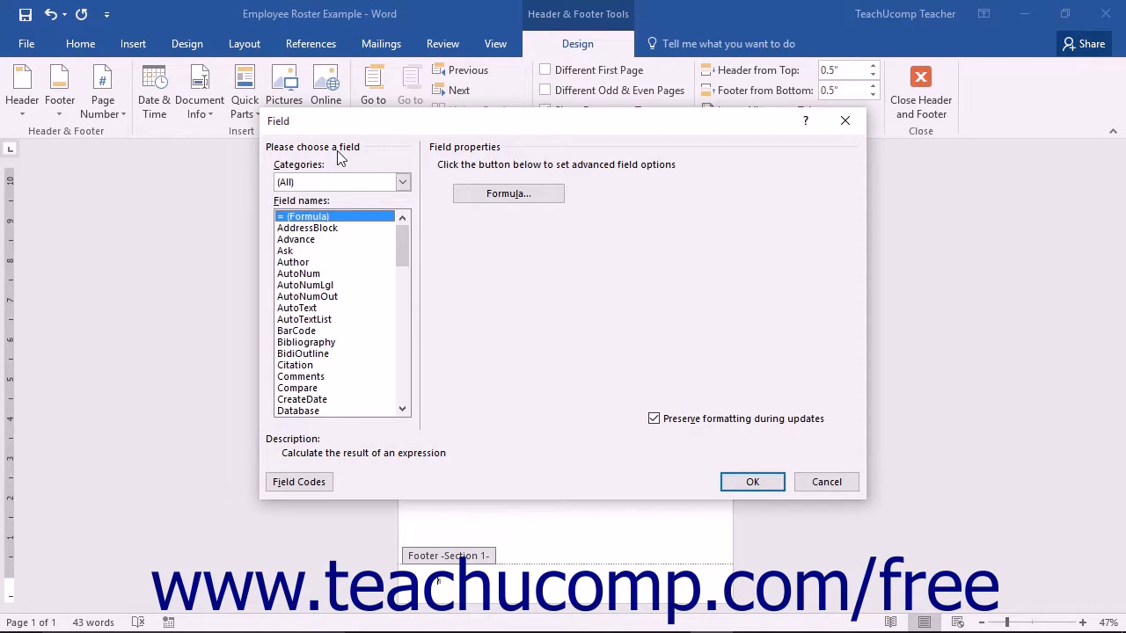
{"action": "left_click", "coordinate": [402, 182]}
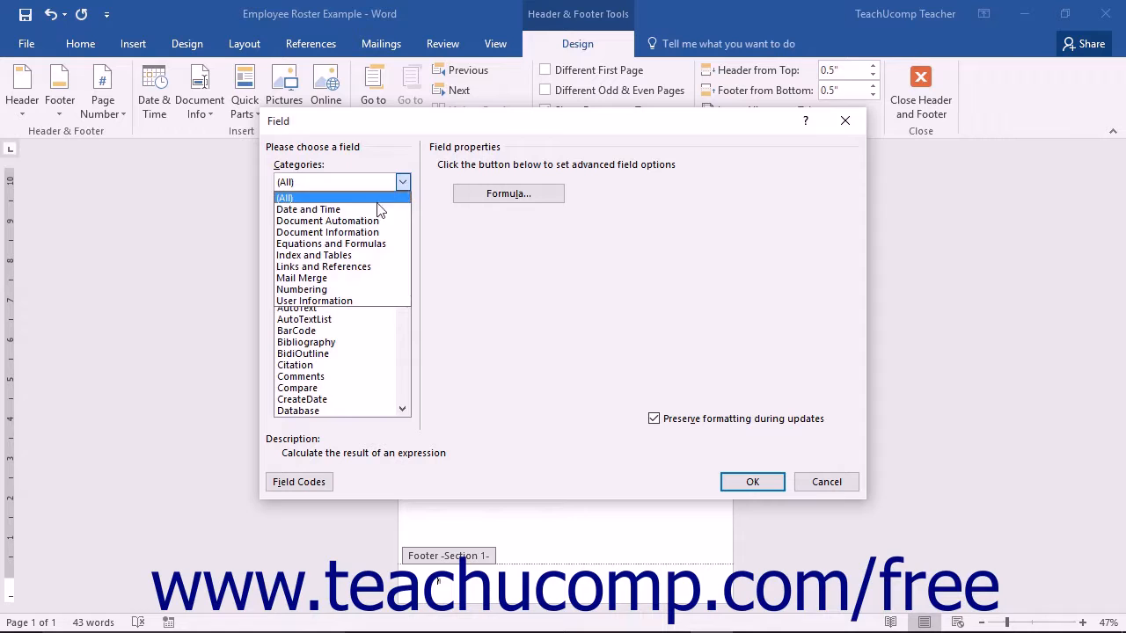
{"action": "left_click", "coordinate": [365, 196]}
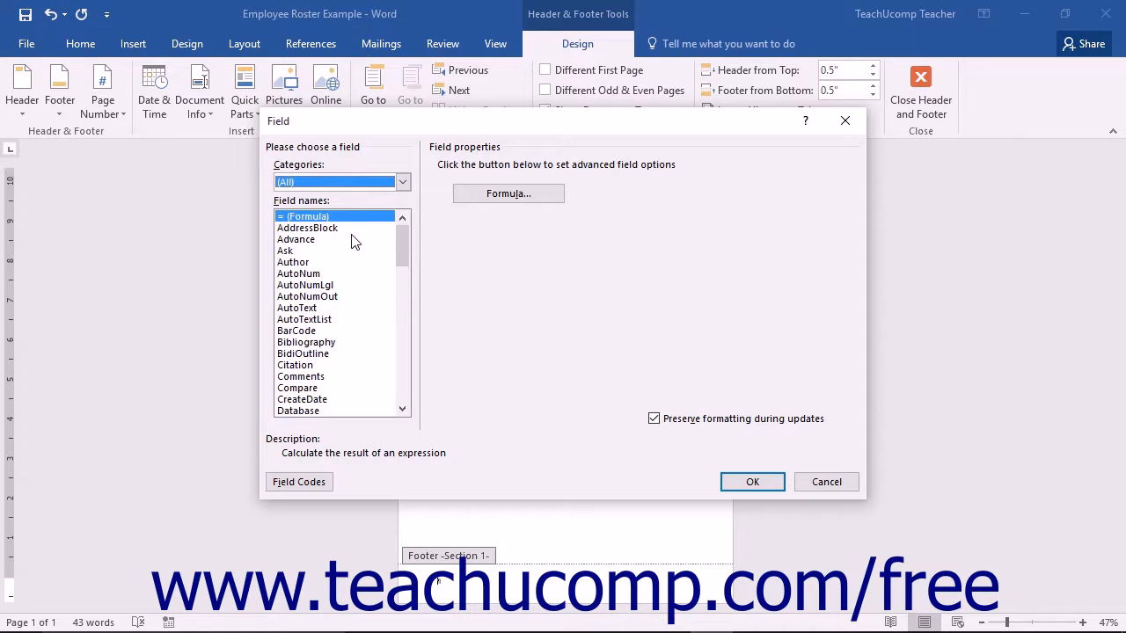
{"action": "left_click_drag", "start_coordinate": [398, 233], "coordinate": [390, 322]}
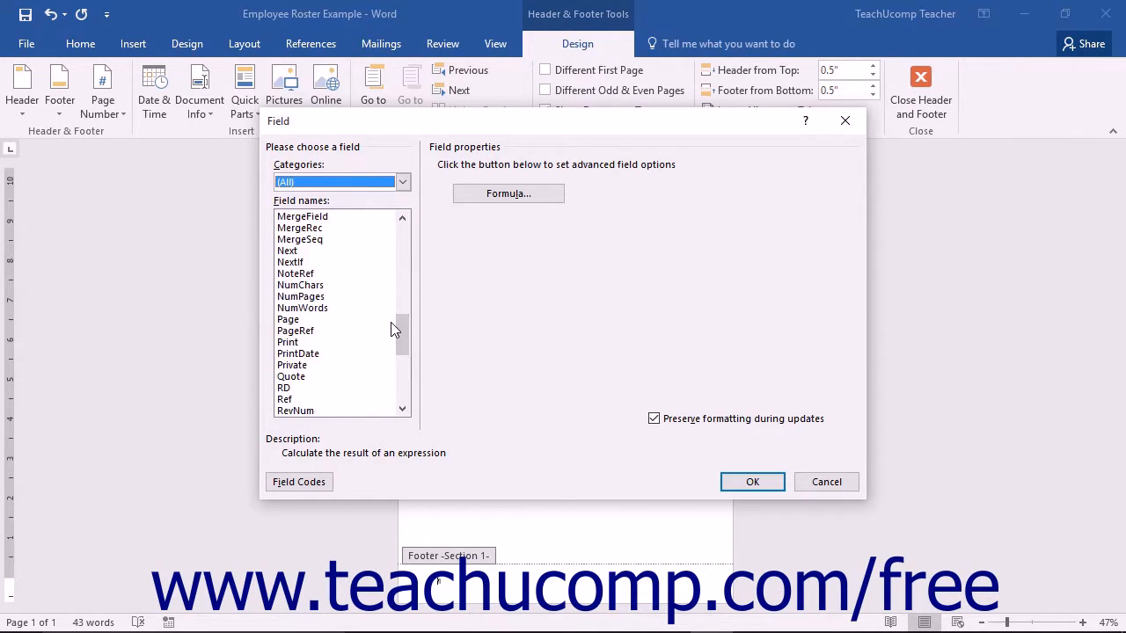
{"action": "left_click", "coordinate": [307, 322]}
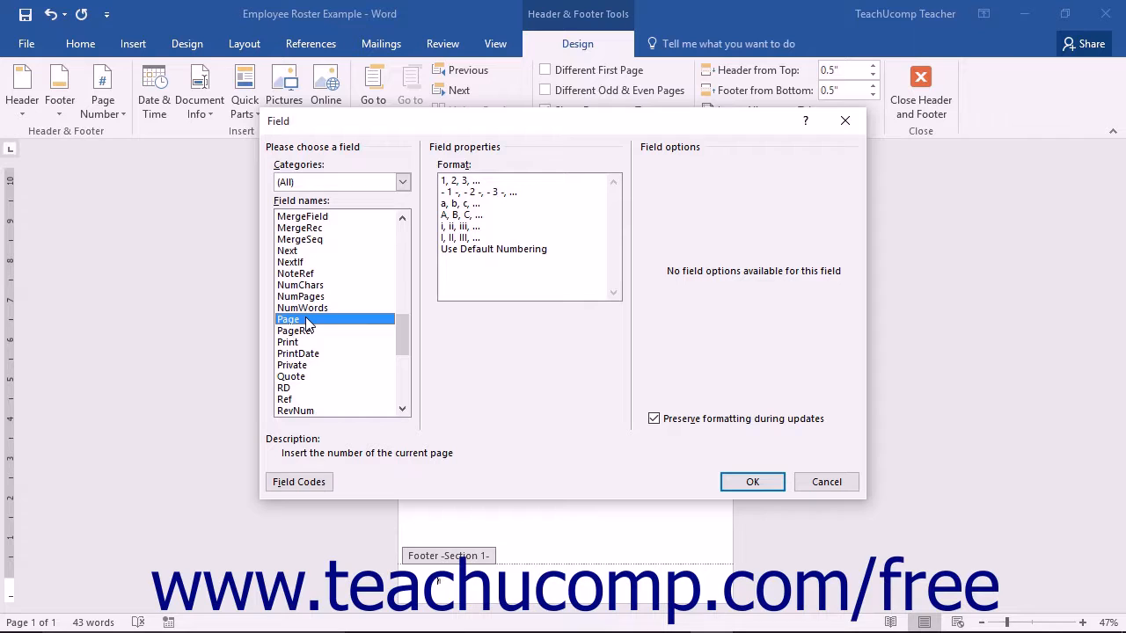
{"action": "left_click", "coordinate": [460, 182]}
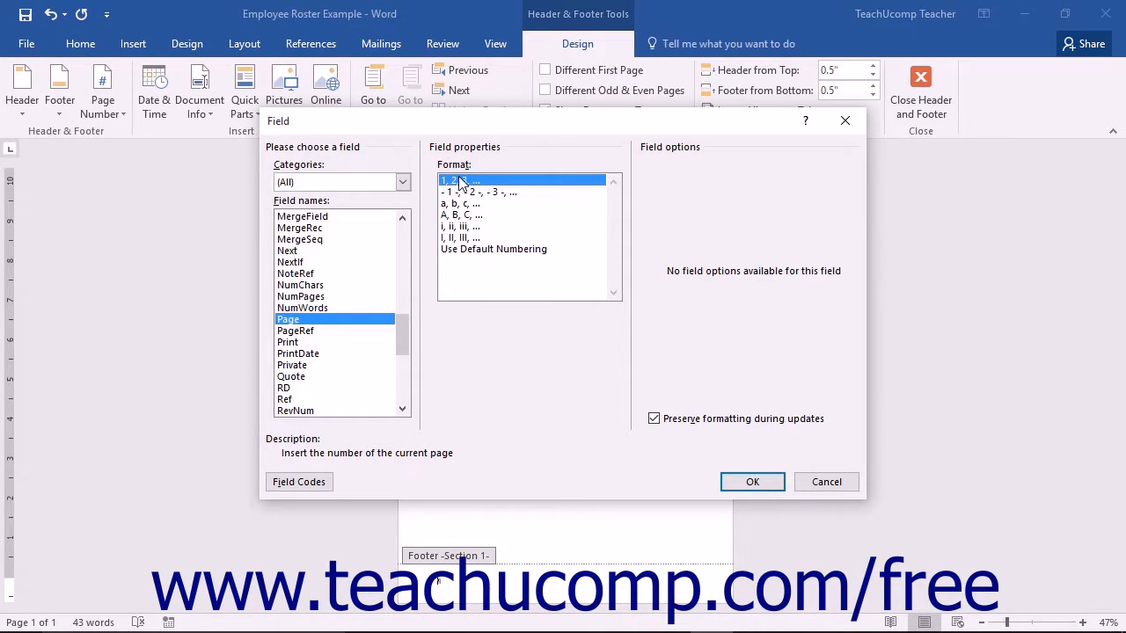
{"action": "left_click", "coordinate": [746, 482]}
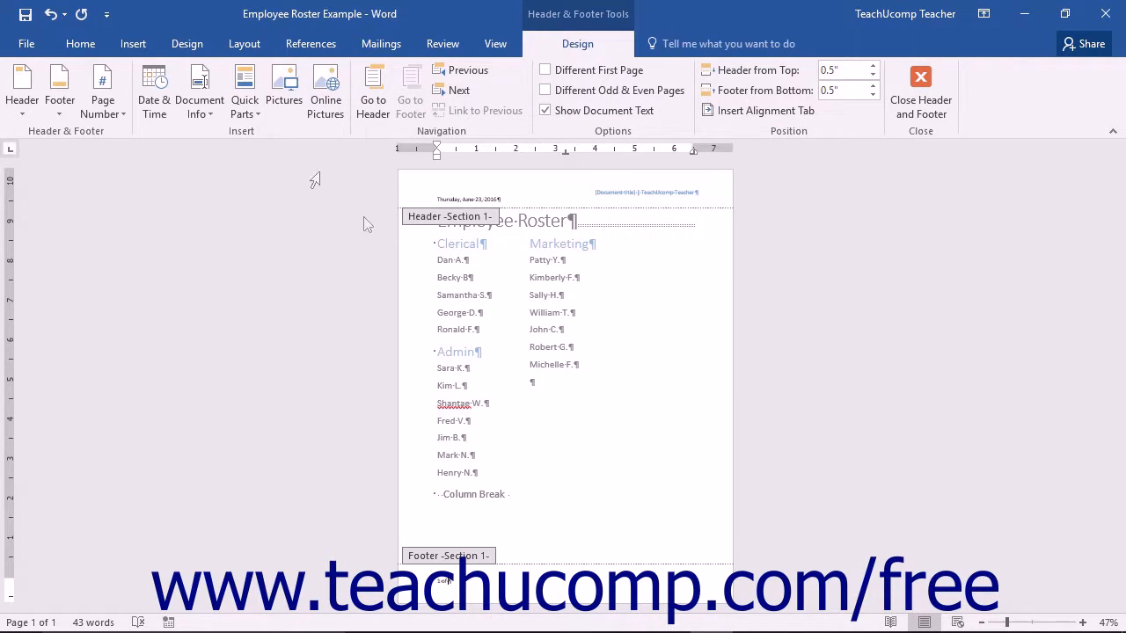
Step: Insert a NumPages field into the footer after the page number
{"action": "left_click", "coordinate": [245, 92]}
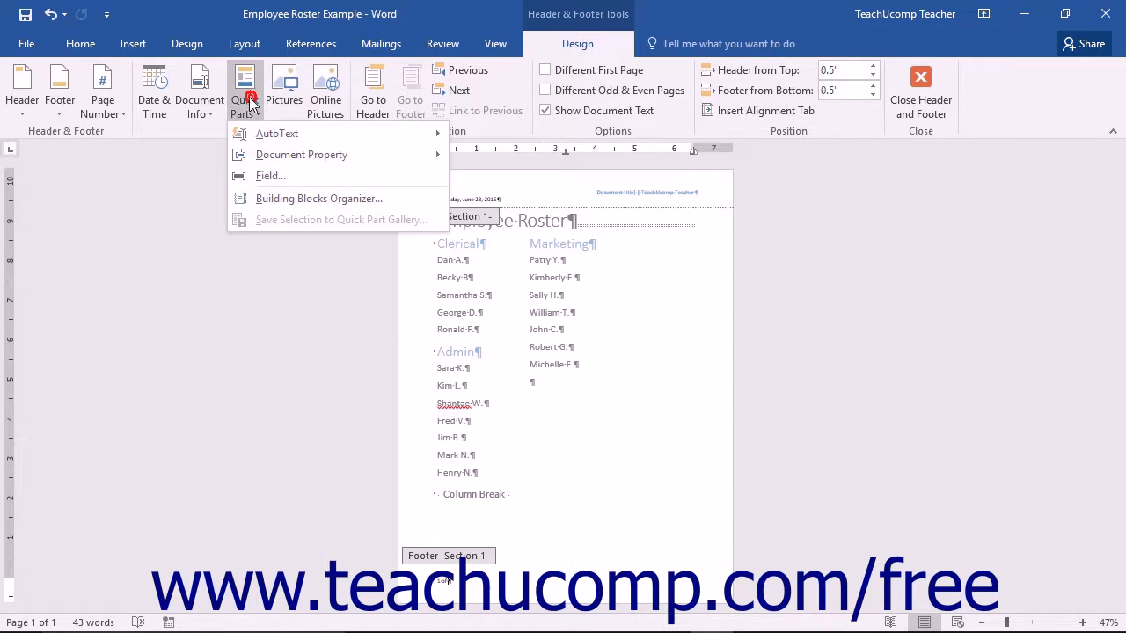
{"action": "left_click", "coordinate": [263, 176]}
{"action": "left_click_drag", "start_coordinate": [400, 238], "coordinate": [398, 333]}
{"action": "left_click", "coordinate": [322, 300]}
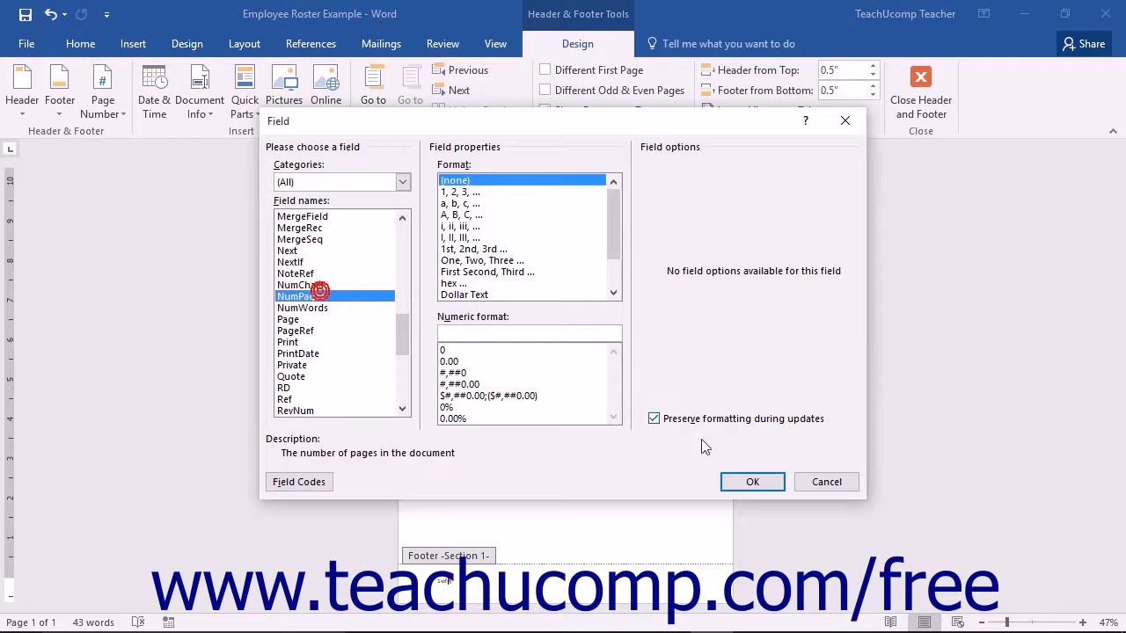
{"action": "left_click", "coordinate": [751, 481]}
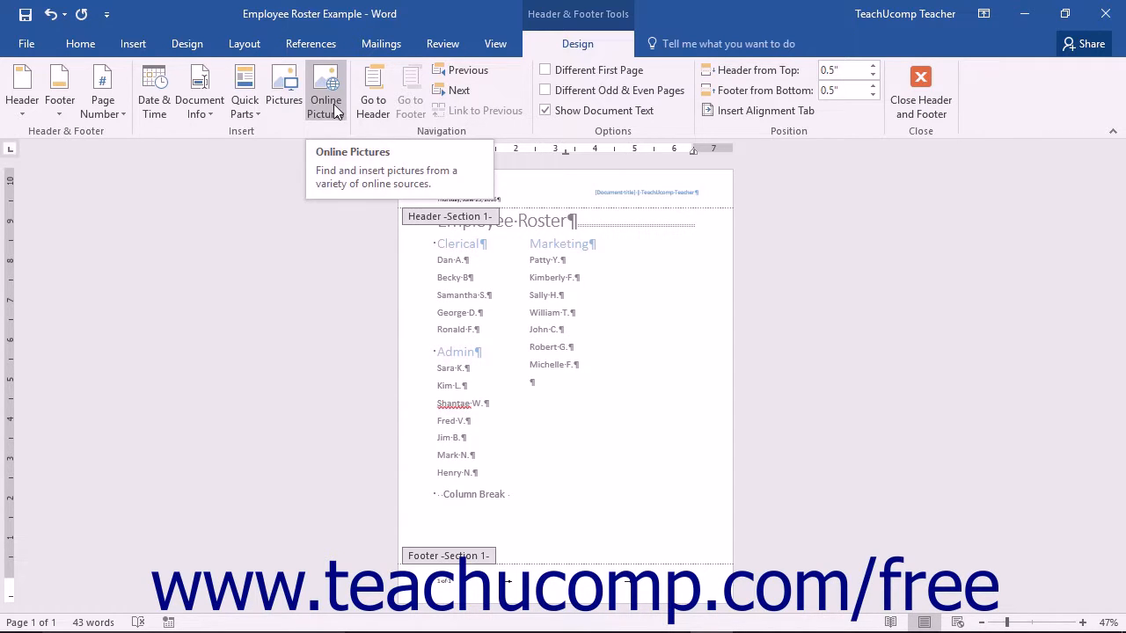
Step: Insert the Rock Castle Construction logo picture into the footer and shrink it to a small size
{"action": "left_click", "coordinate": [284, 92]}
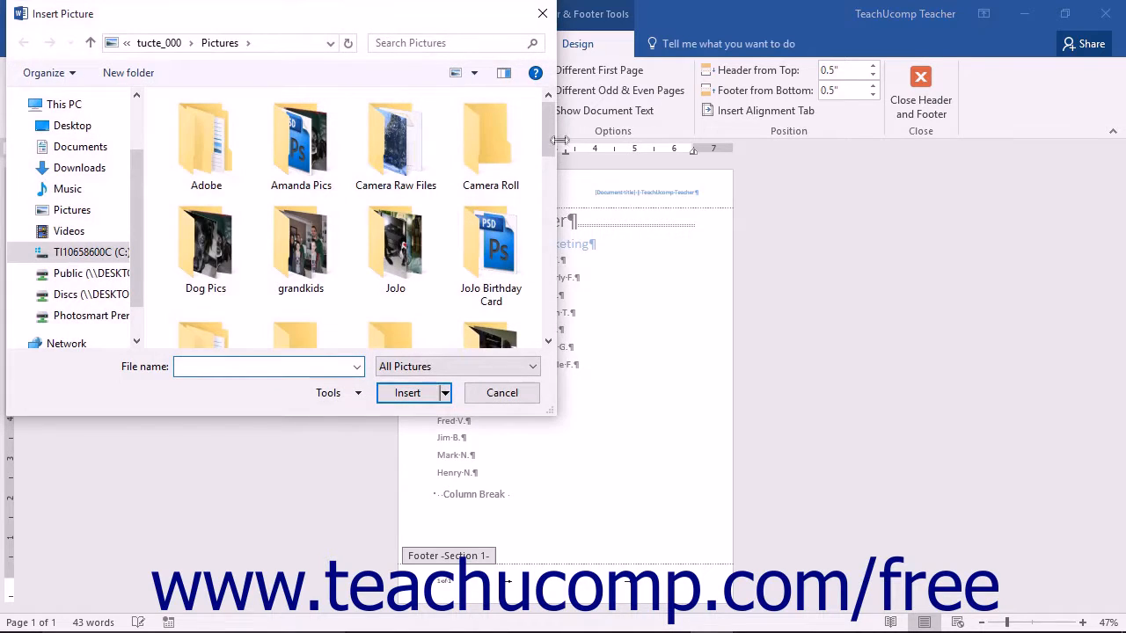
{"action": "scroll", "coordinate": [404, 132], "scroll_direction": "down", "scroll_amount": 5}
{"action": "left_click", "coordinate": [479, 282]}
{"action": "left_click", "coordinate": [413, 393]}
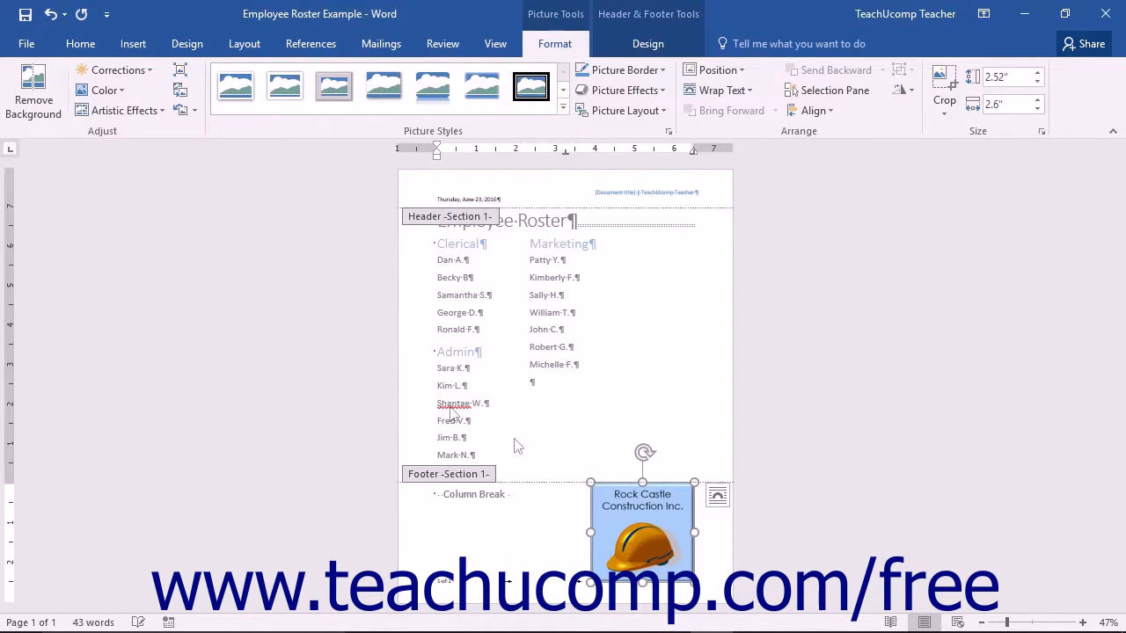
{"action": "left_click_drag", "start_coordinate": [591, 483], "coordinate": [668, 528]}
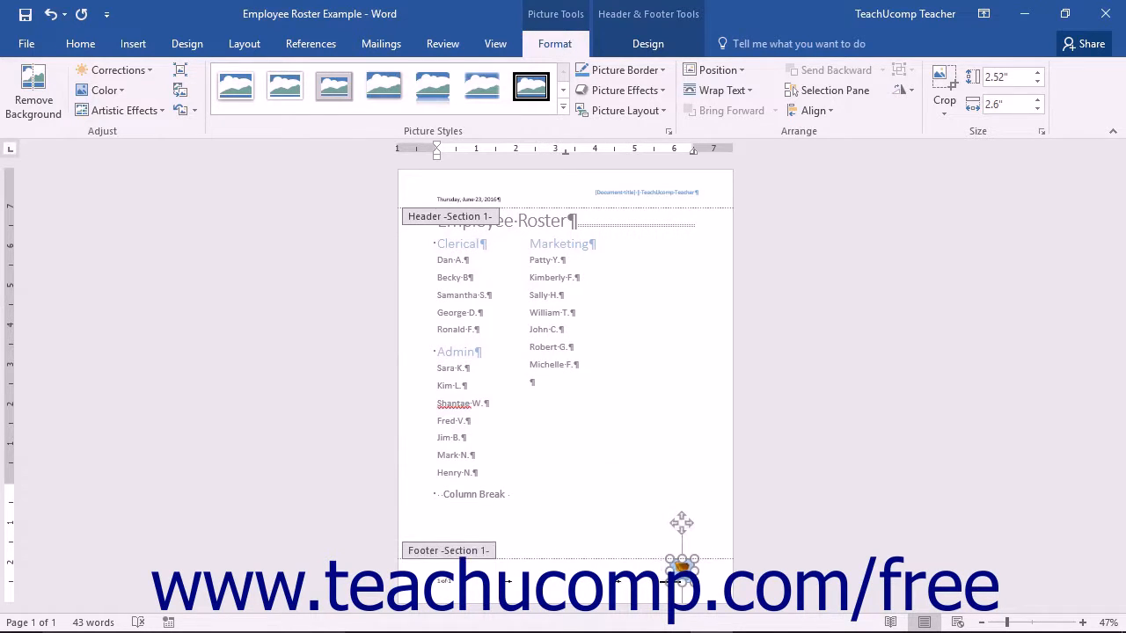
Step: Turn on the Different First Page and Different Odd & Even Pages options for the header and footer
{"action": "left_click", "coordinate": [508, 582]}
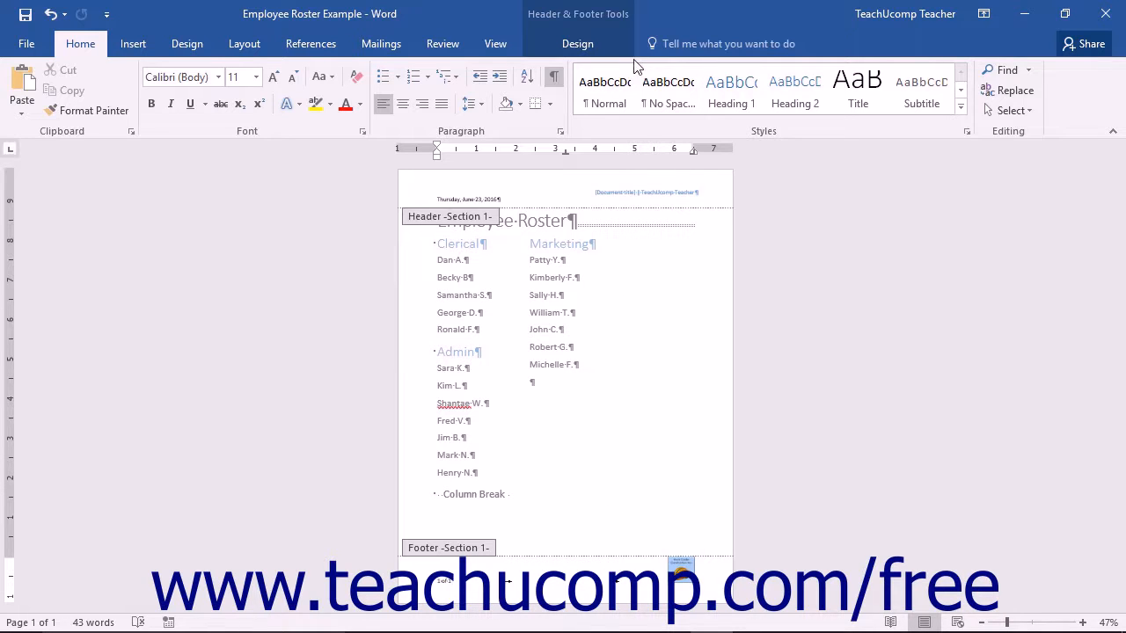
{"action": "left_click", "coordinate": [598, 44]}
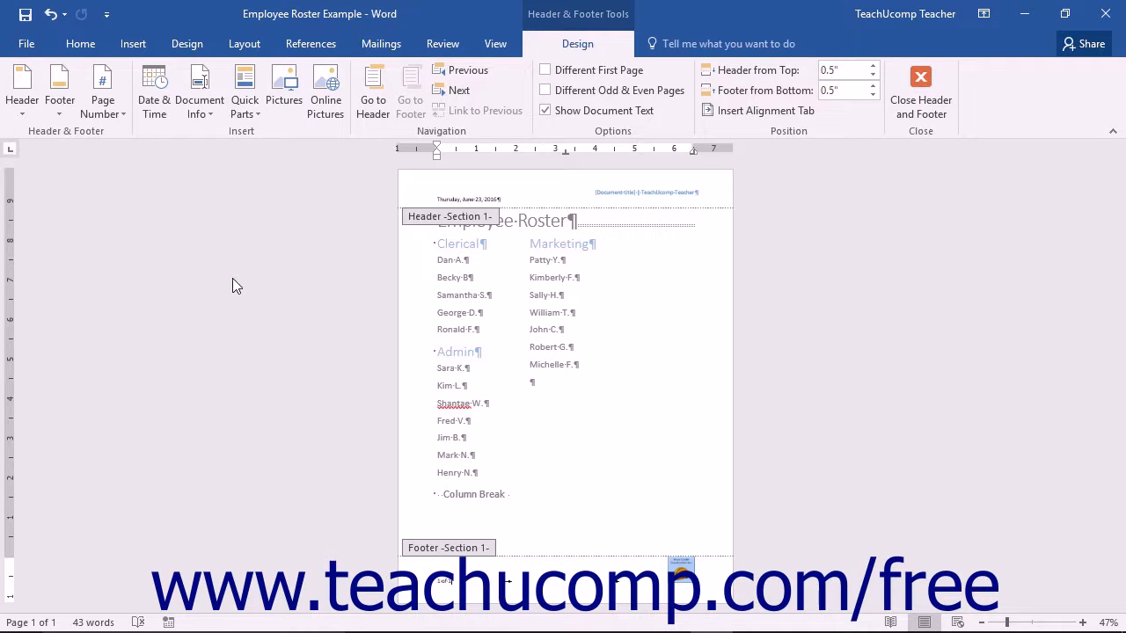
{"action": "left_click", "coordinate": [601, 131]}
{"action": "left_click", "coordinate": [562, 71]}
{"action": "left_click", "coordinate": [564, 93]}
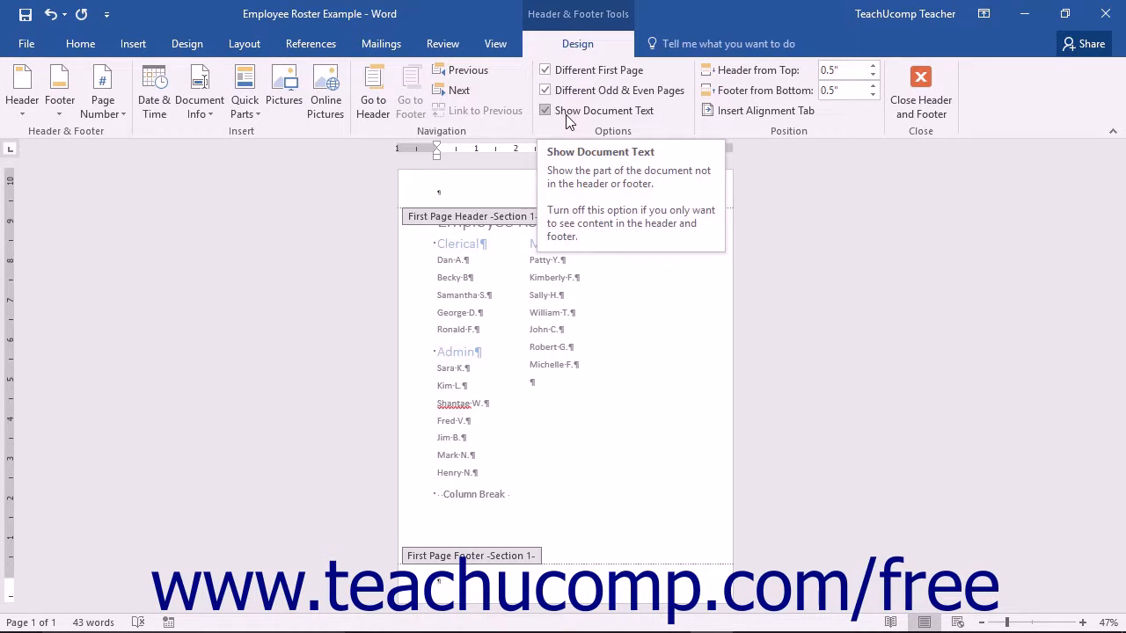
Step: Turn the Show Document Text option off and back on
{"action": "left_click", "coordinate": [567, 118]}
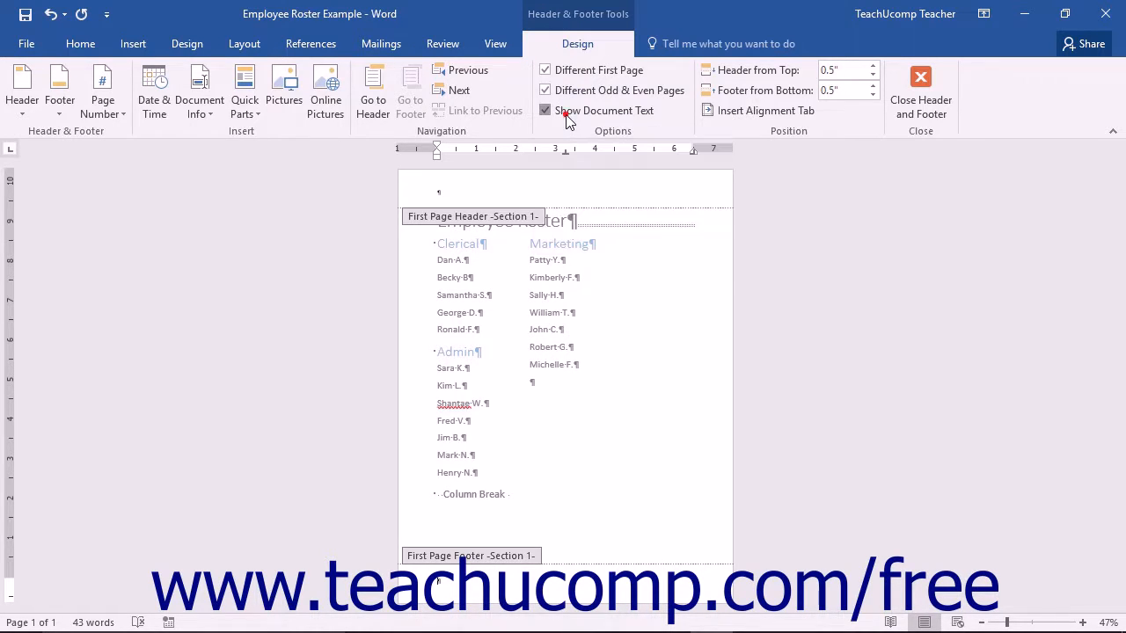
{"action": "left_click", "coordinate": [567, 117]}
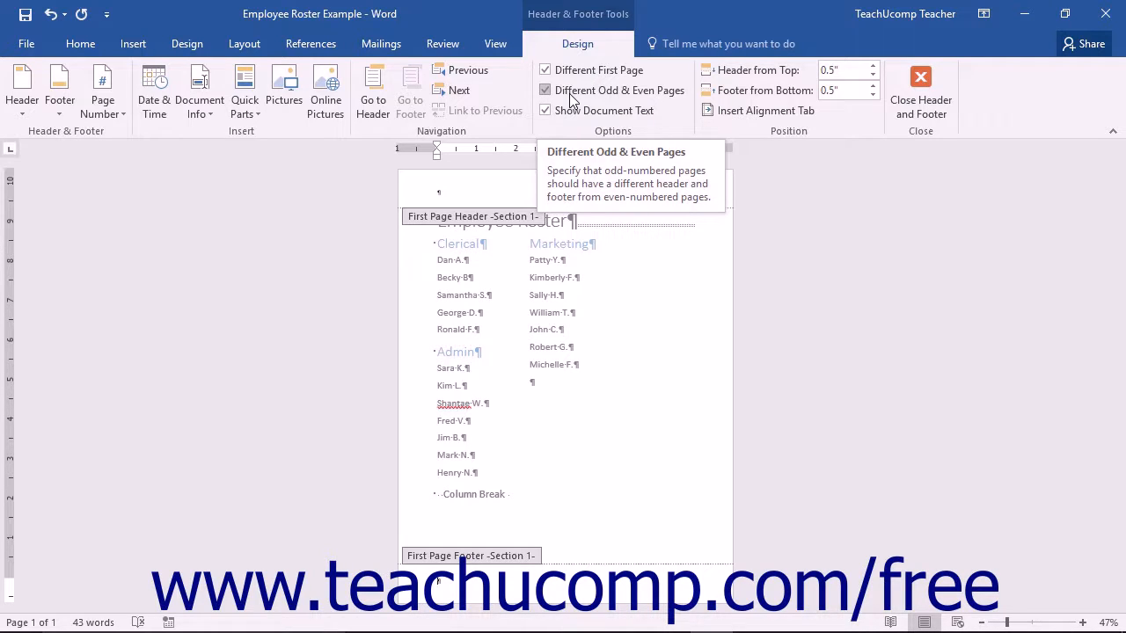
Step: Turn off the Different Odd & Even Pages and Different First Page options again
{"action": "left_click", "coordinate": [569, 93]}
{"action": "left_click", "coordinate": [577, 71]}
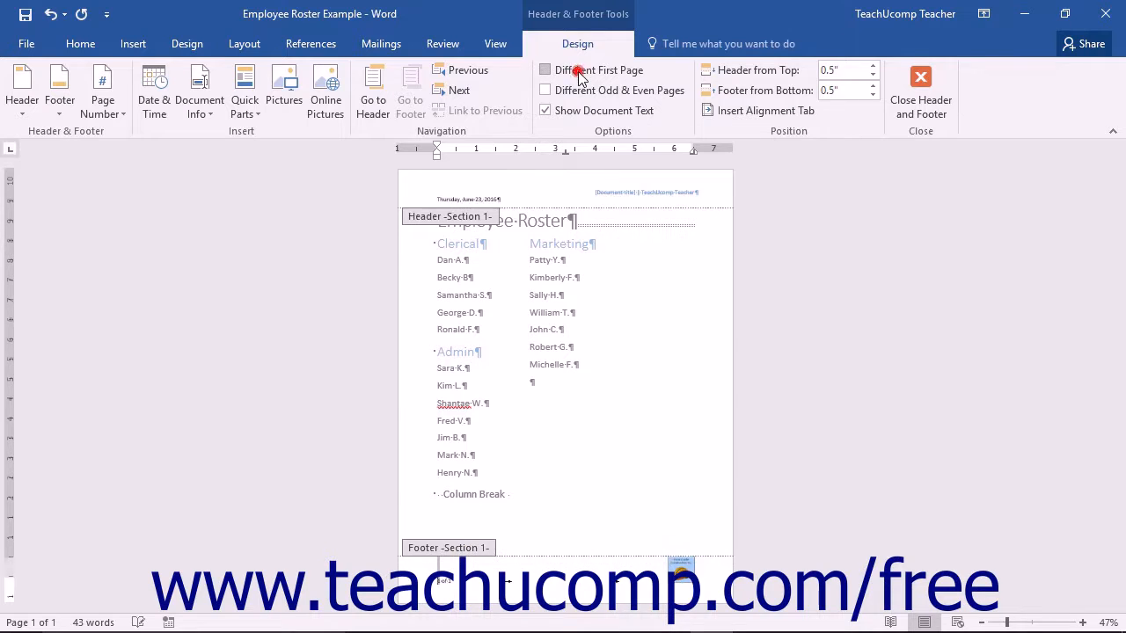